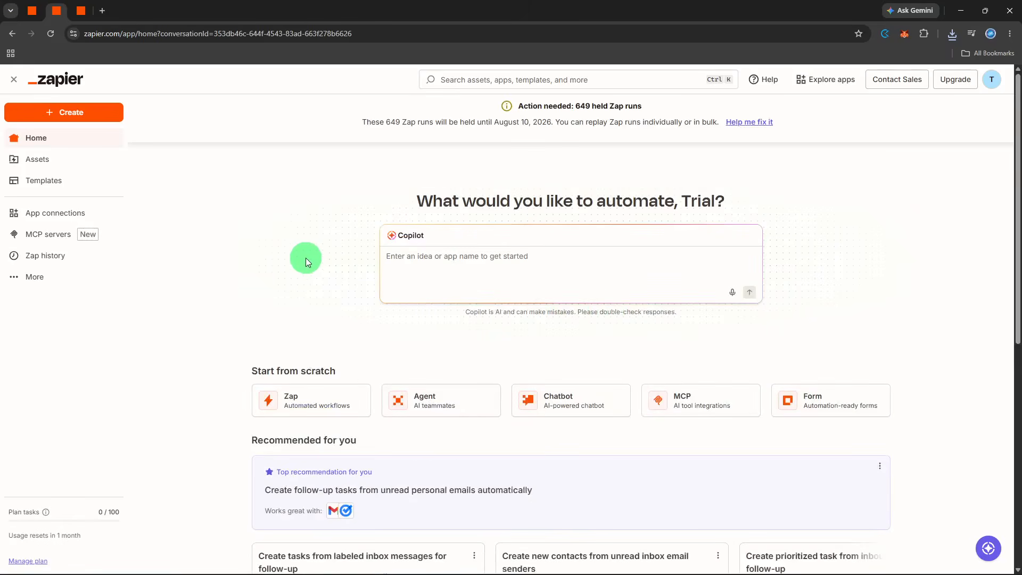
# Step: Create a new Zap workflow and set HubSpot as the trigger app
pyautogui.click(105, 122)
pyautogui.click(91, 142)
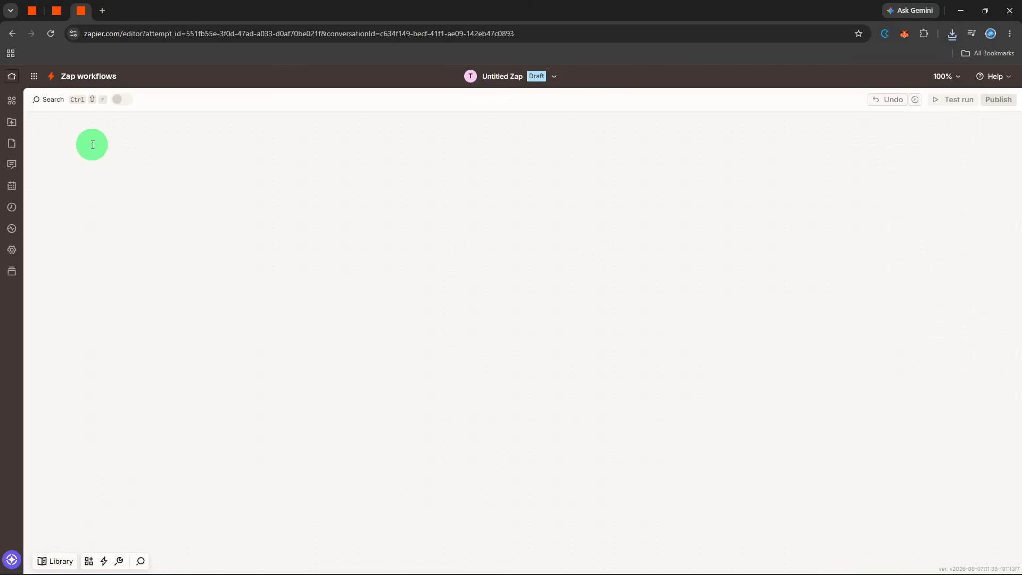
pyautogui.click(445, 333)
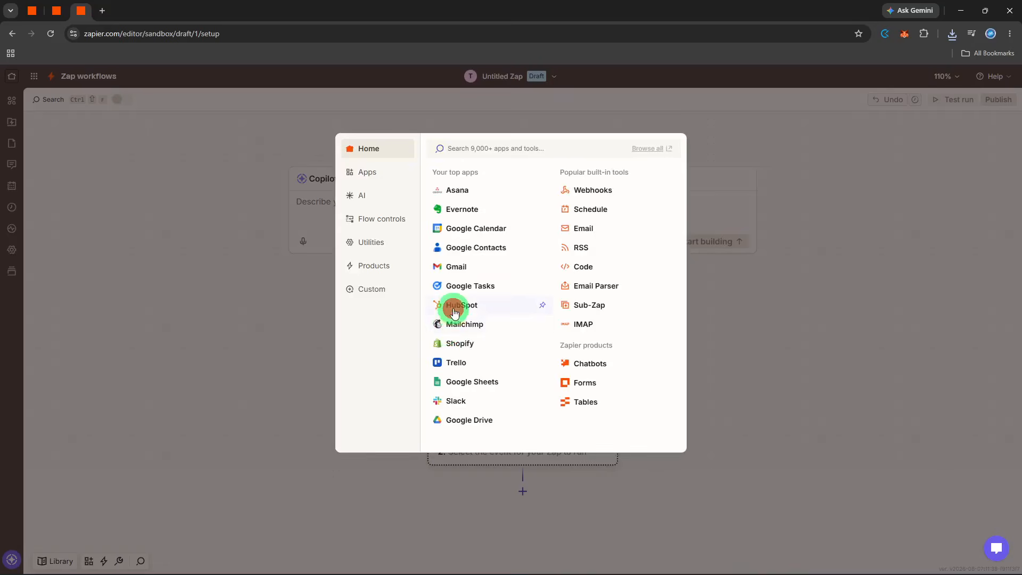
pyautogui.click(453, 305)
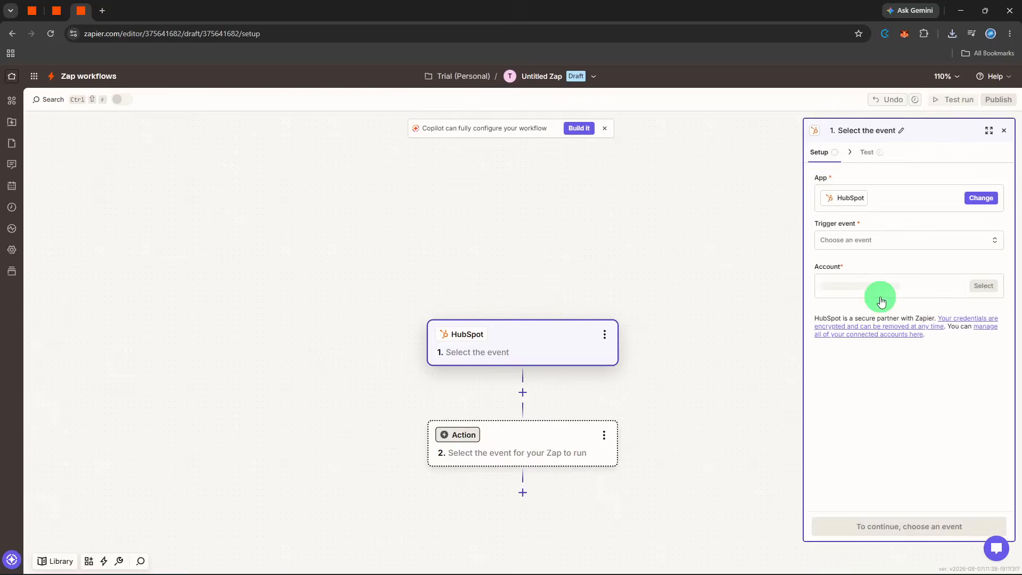
# Step: Set the HubSpot trigger event to New Deal and continue to its configuration
pyautogui.click(872, 245)
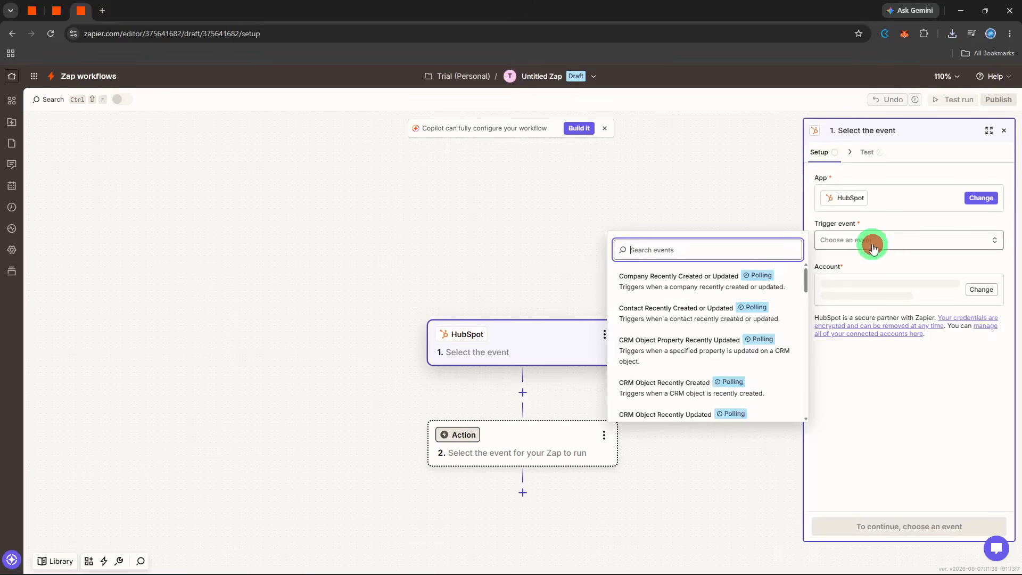
pyautogui.write('dea')
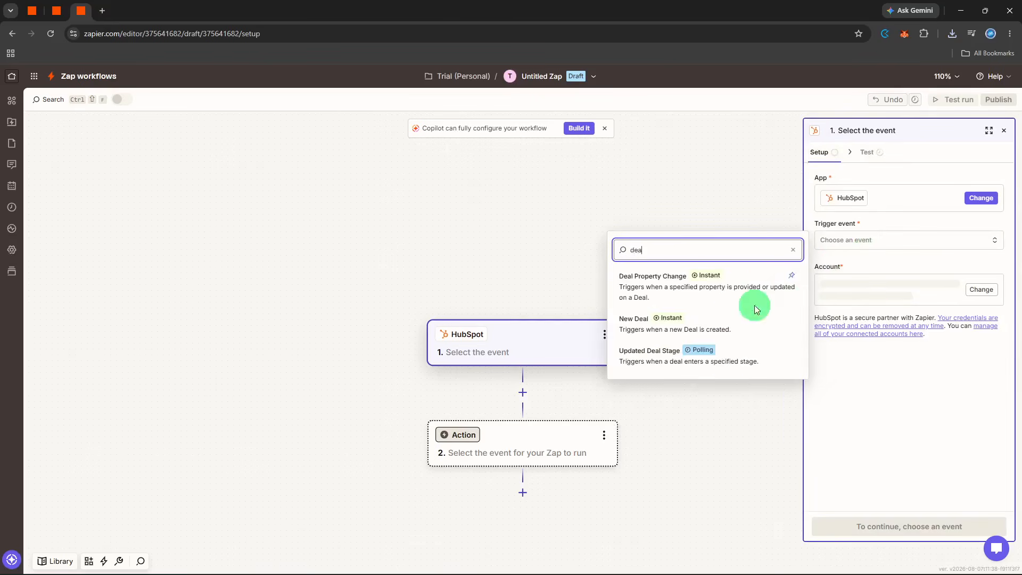
pyautogui.click(728, 325)
pyautogui.click(872, 526)
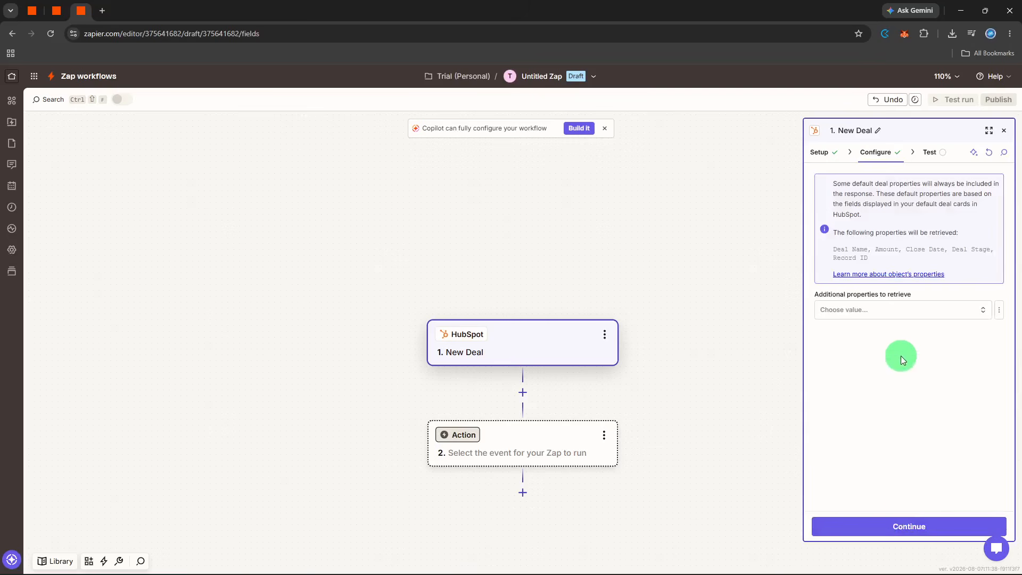
# Step: Test the New Deal trigger without additional properties and proceed to choosing the action app
pyautogui.click(913, 524)
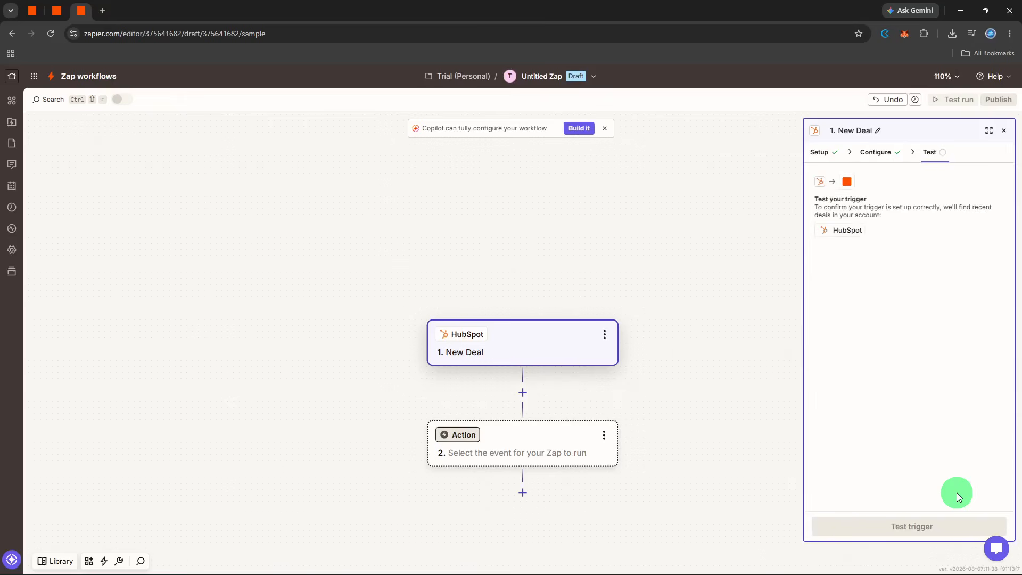
pyautogui.click(935, 523)
pyautogui.click(921, 527)
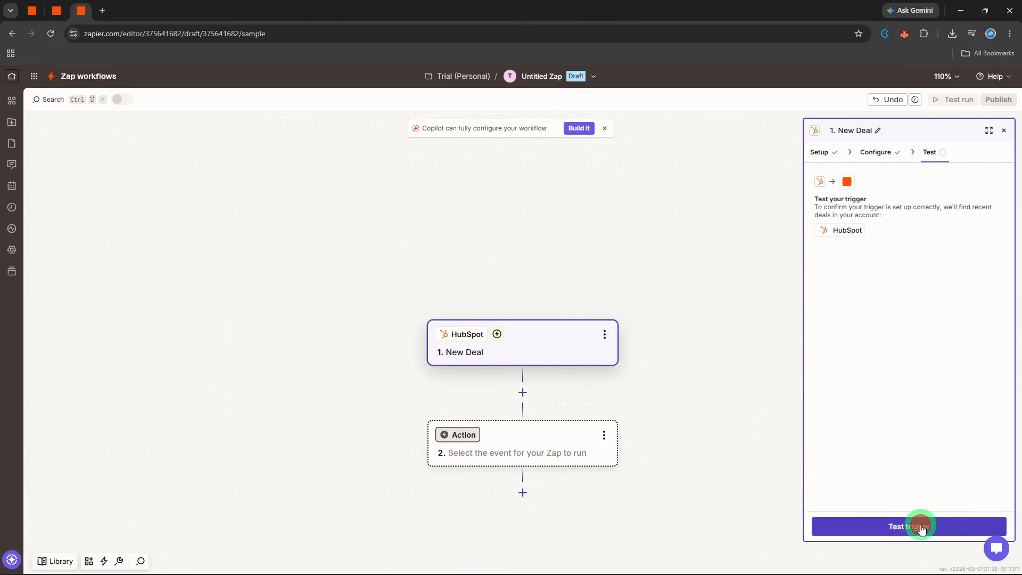
pyautogui.click(902, 527)
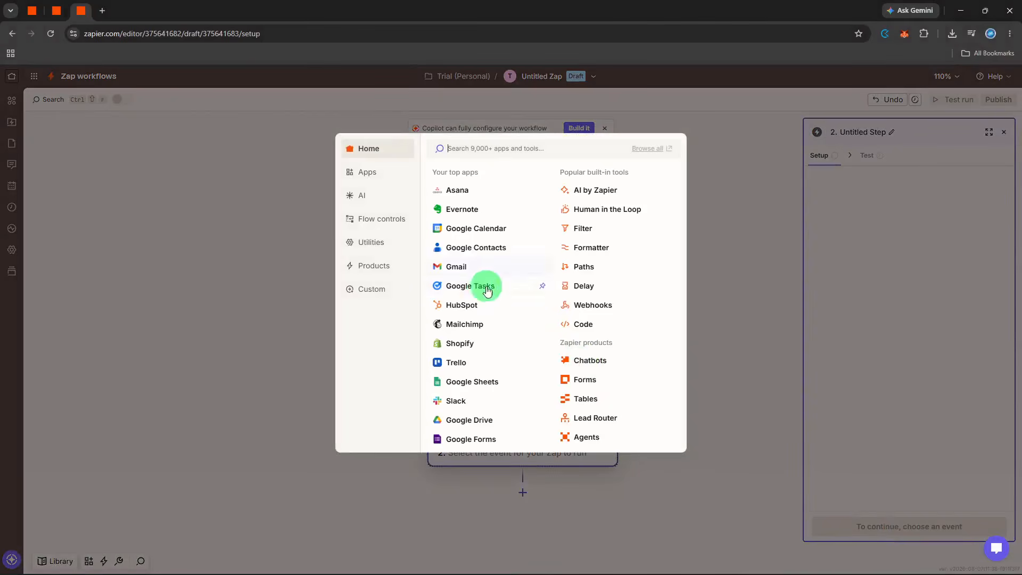
# Step: Set Google Sheets as the action app with the Create Multiple Spreadsheet Rows event
pyautogui.click(449, 384)
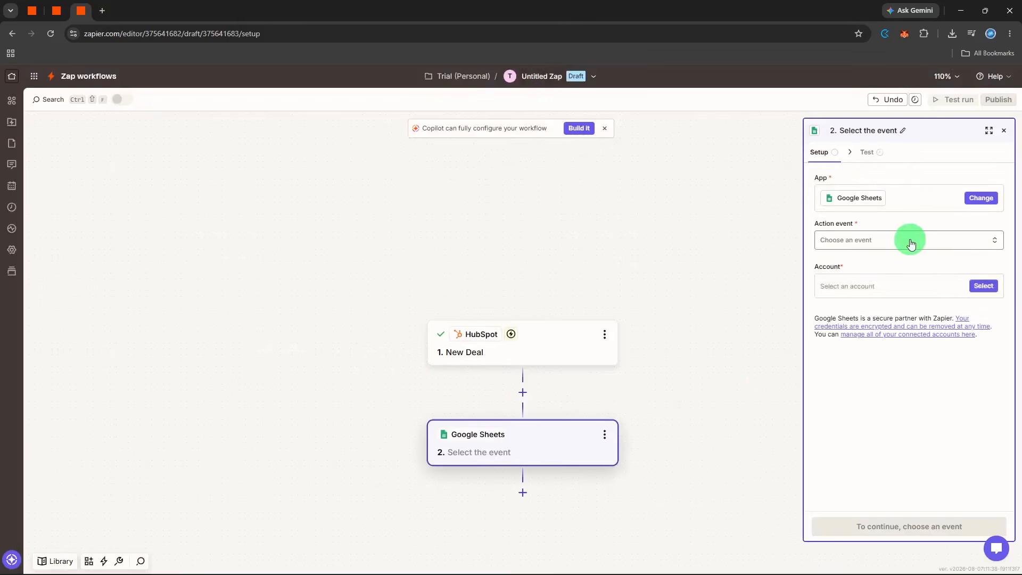
pyautogui.click(911, 240)
pyautogui.write('ro')
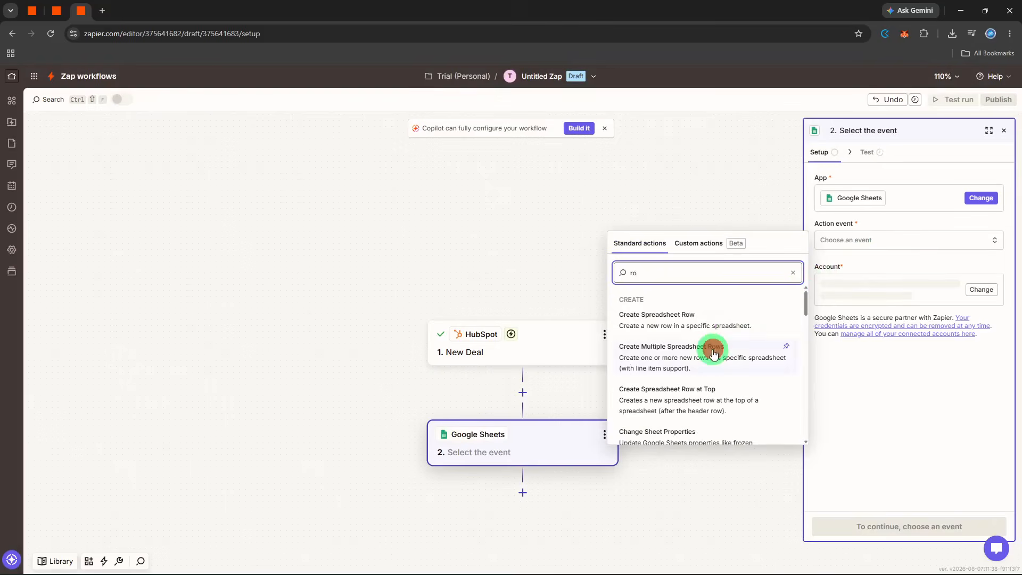
pyautogui.click(713, 347)
# Step: Change the Google Sheets action event to Create Spreadsheet Row and continue to its configuration
pyautogui.click(885, 243)
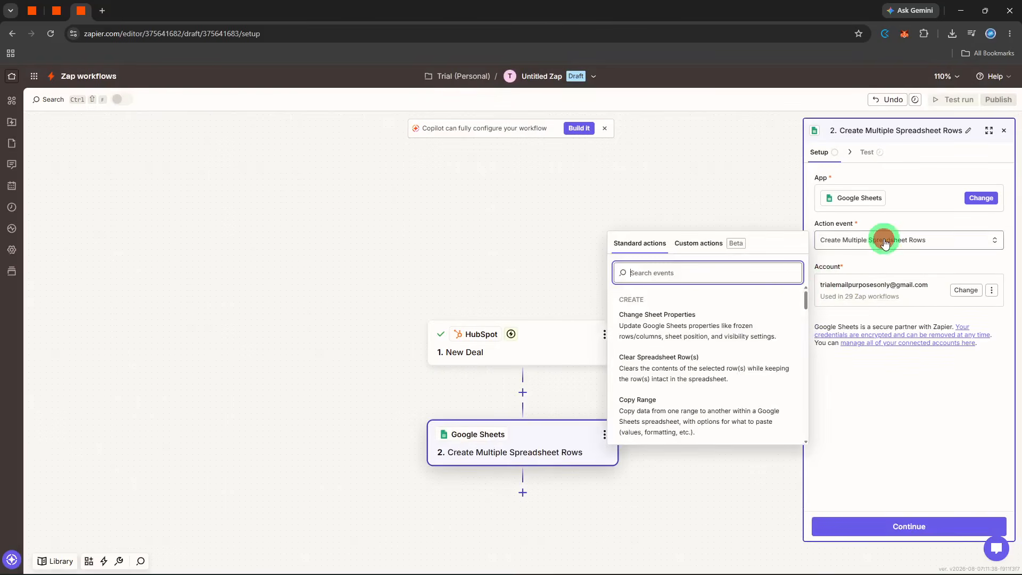
pyautogui.write('row')
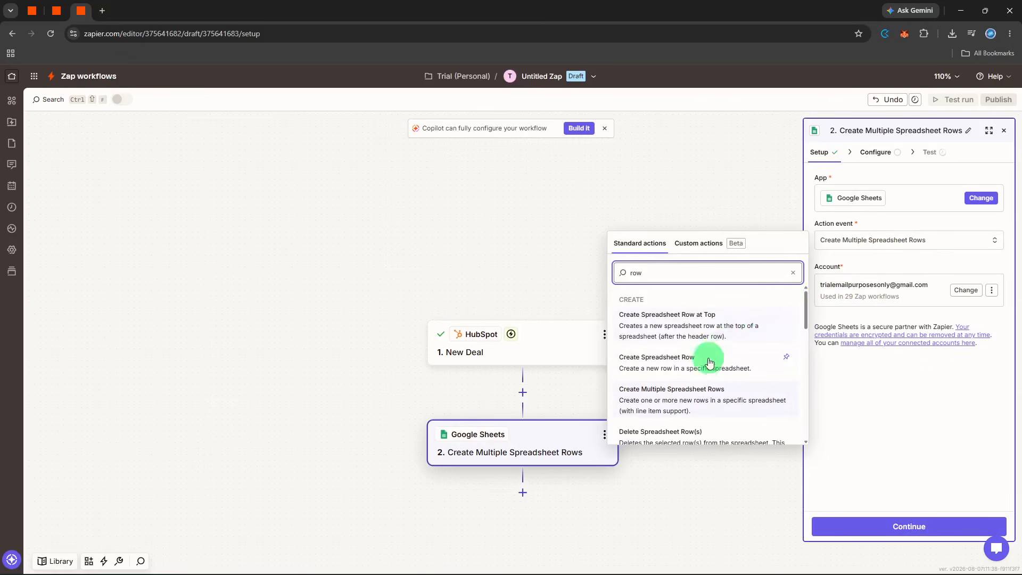
pyautogui.click(706, 363)
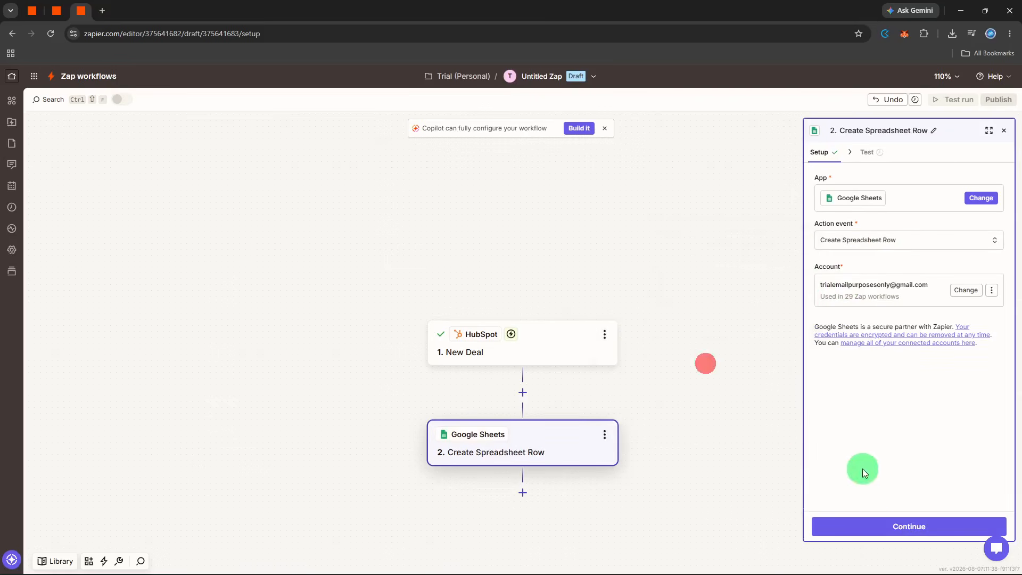
pyautogui.click(877, 522)
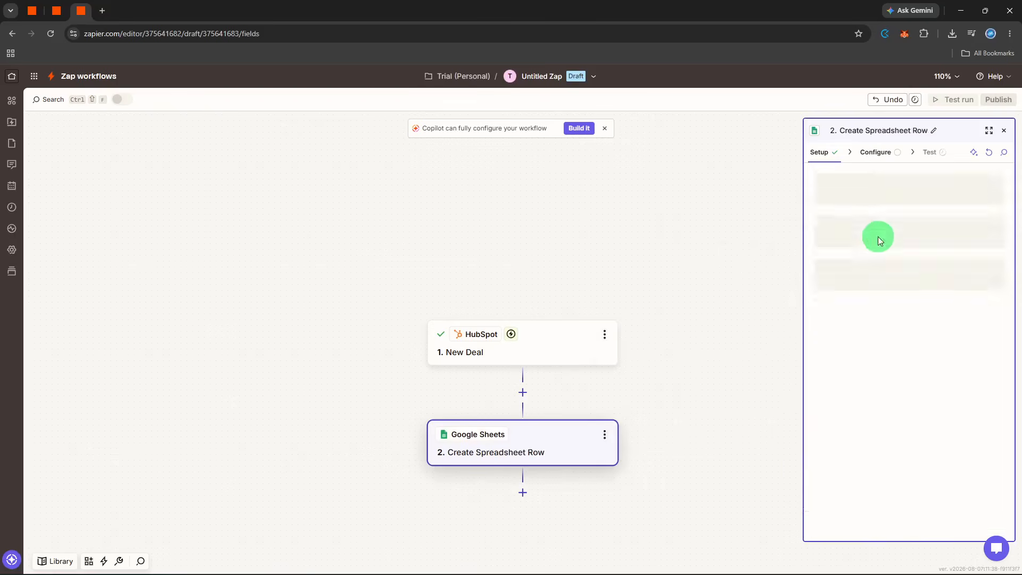
# Step: Set the row action's spreadsheet to Public Form and its worksheet to Form Data
pyautogui.click(871, 233)
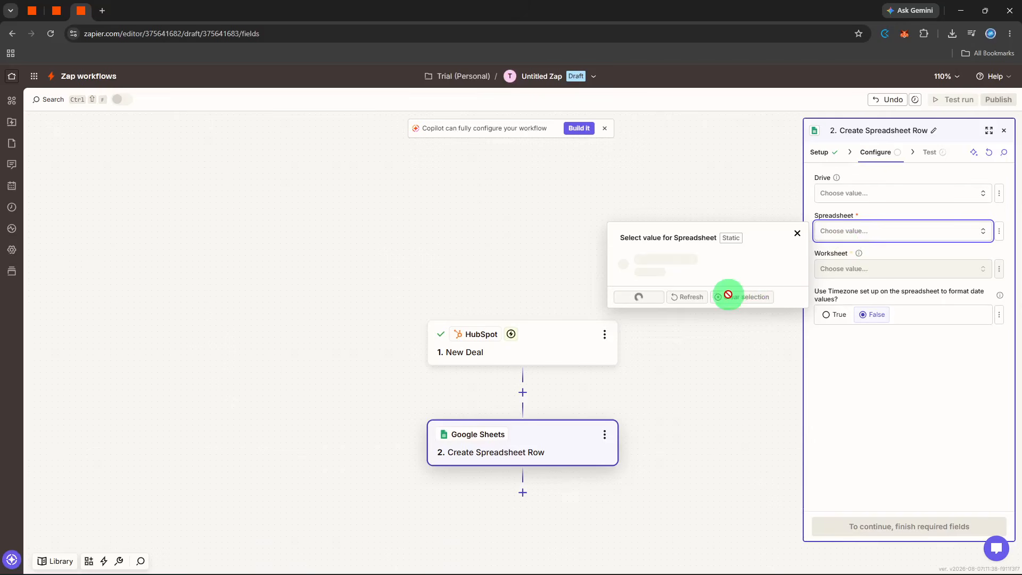
pyautogui.click(706, 328)
pyautogui.click(833, 268)
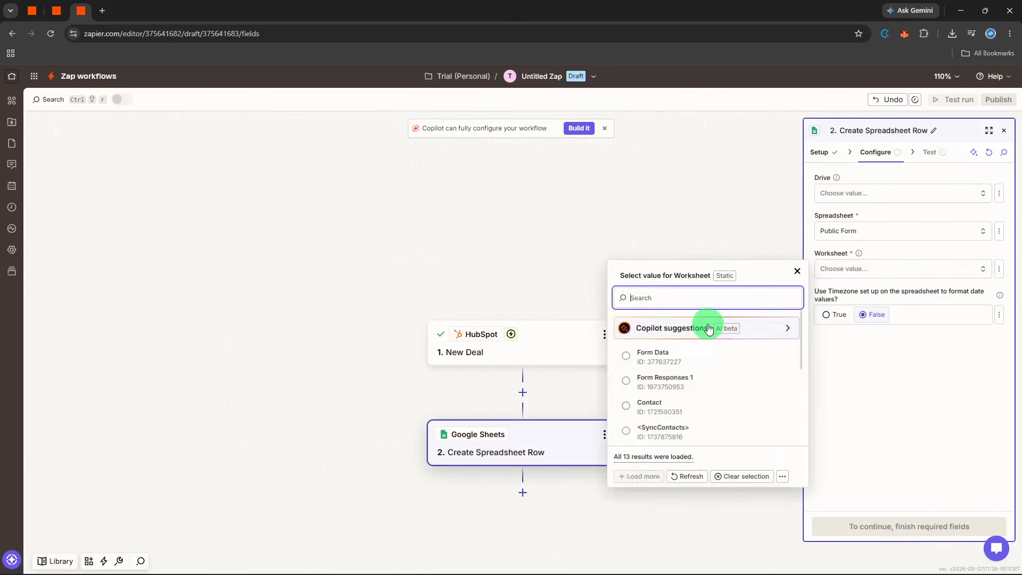
pyautogui.click(689, 354)
pyautogui.click(863, 393)
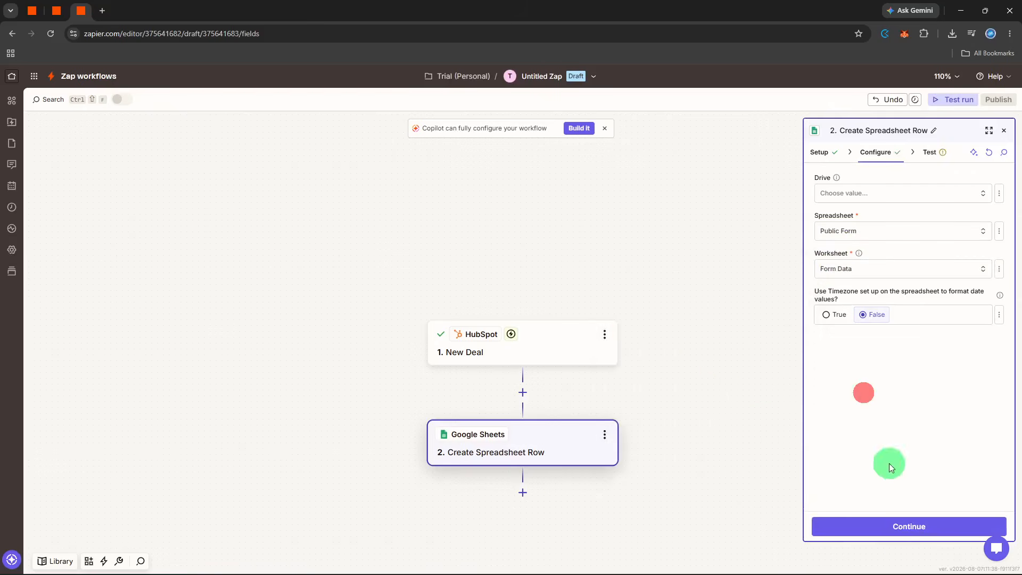
# Step: Test the Create Spreadsheet Row step by sending a row to Google Sheets, and close the step's settings
pyautogui.click(907, 531)
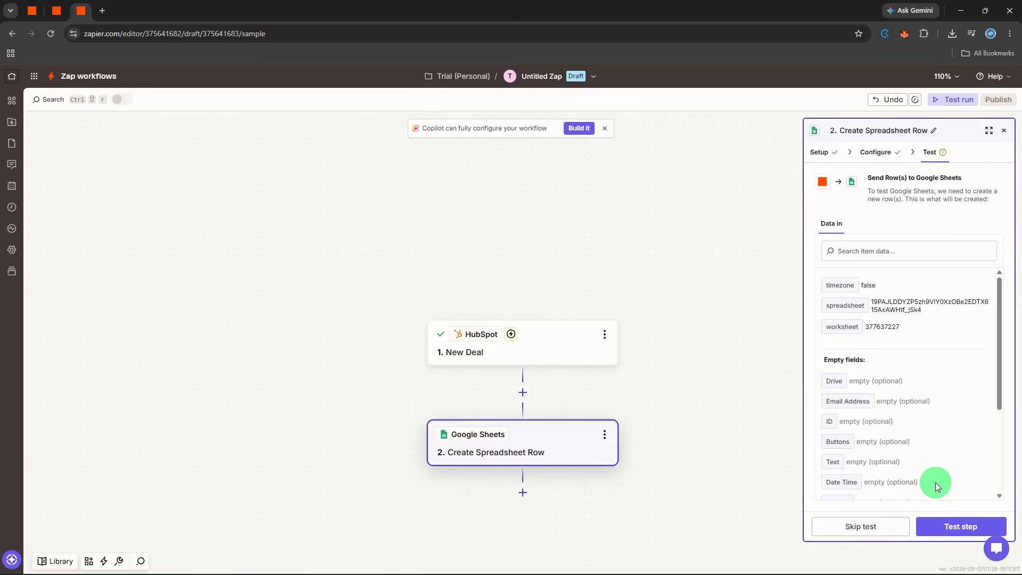
pyautogui.click(940, 525)
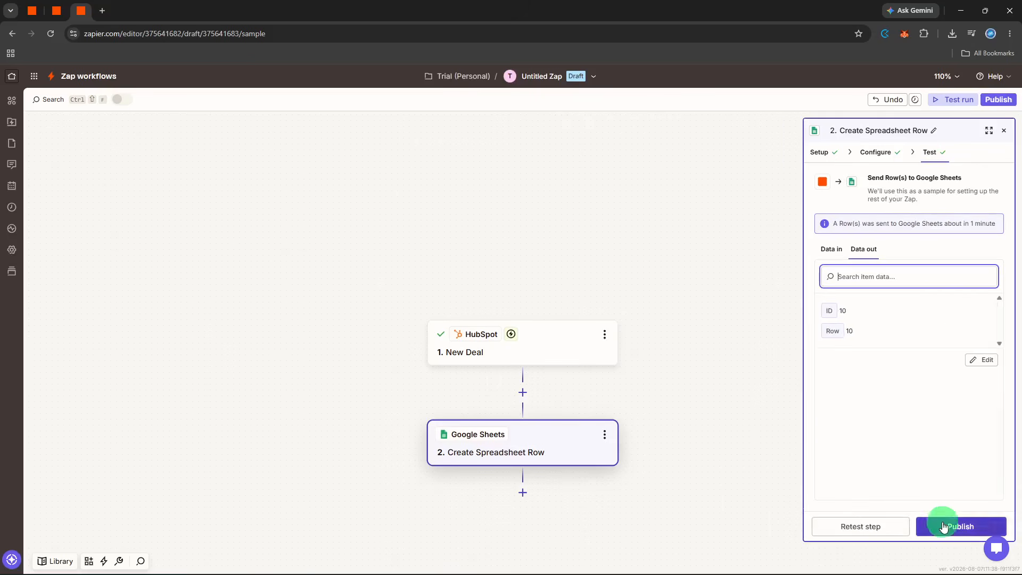
pyautogui.click(1004, 130)
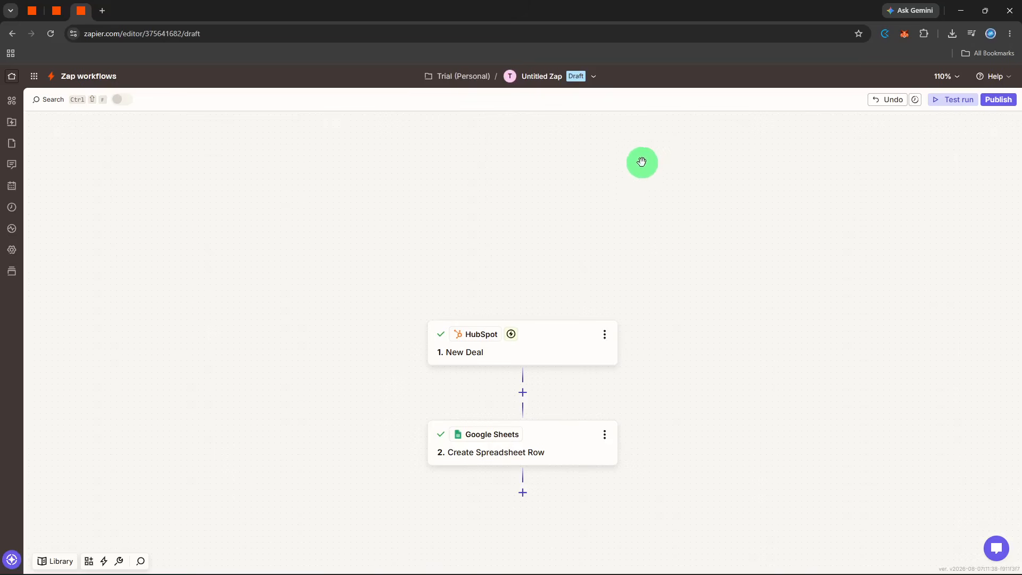
# Step: Rename the Zap as "executive report"
pyautogui.click(553, 70)
pyautogui.click(546, 104)
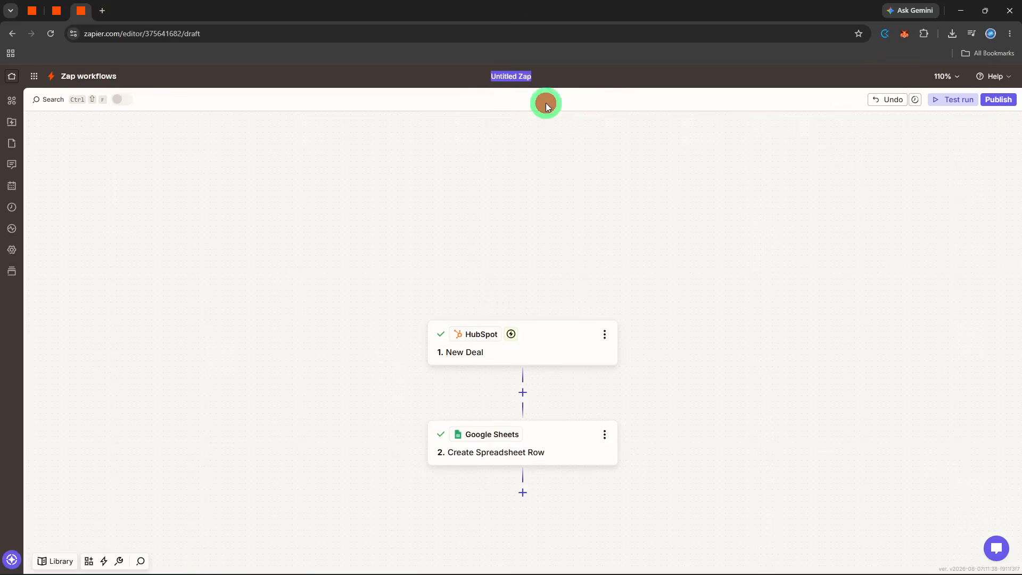
pyautogui.write('e')
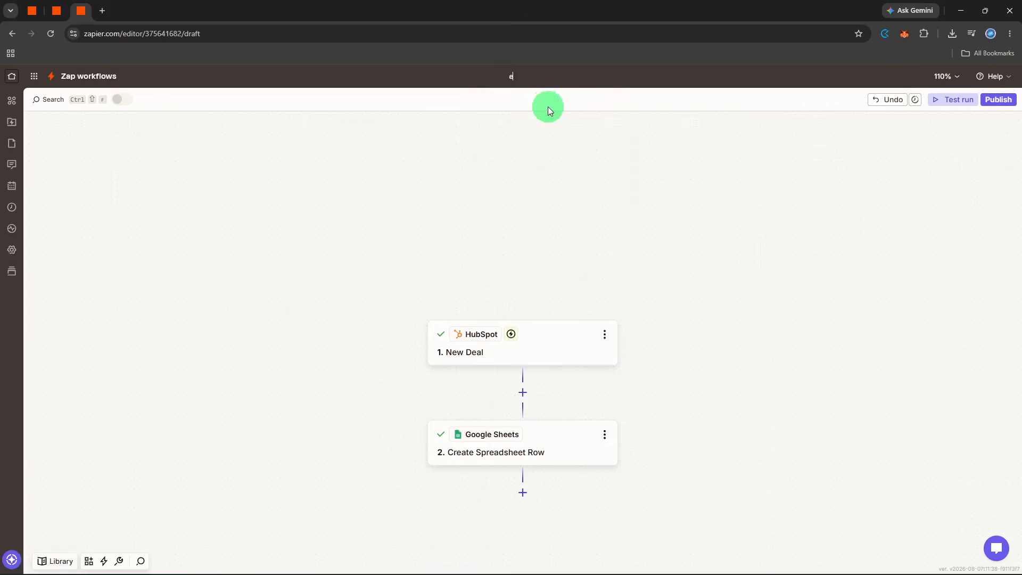
pyautogui.write('xecutive report')
pyautogui.press('Return')
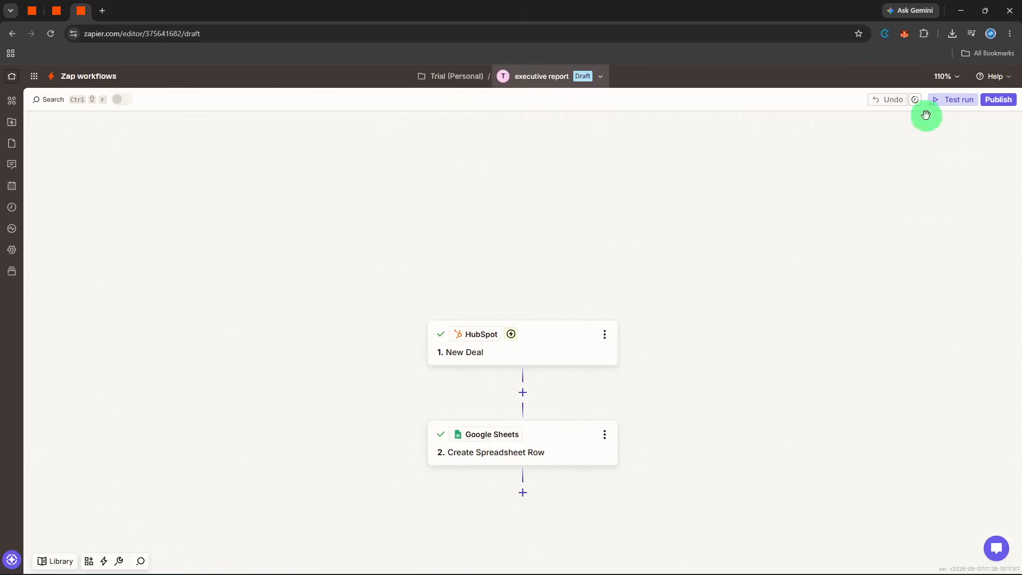